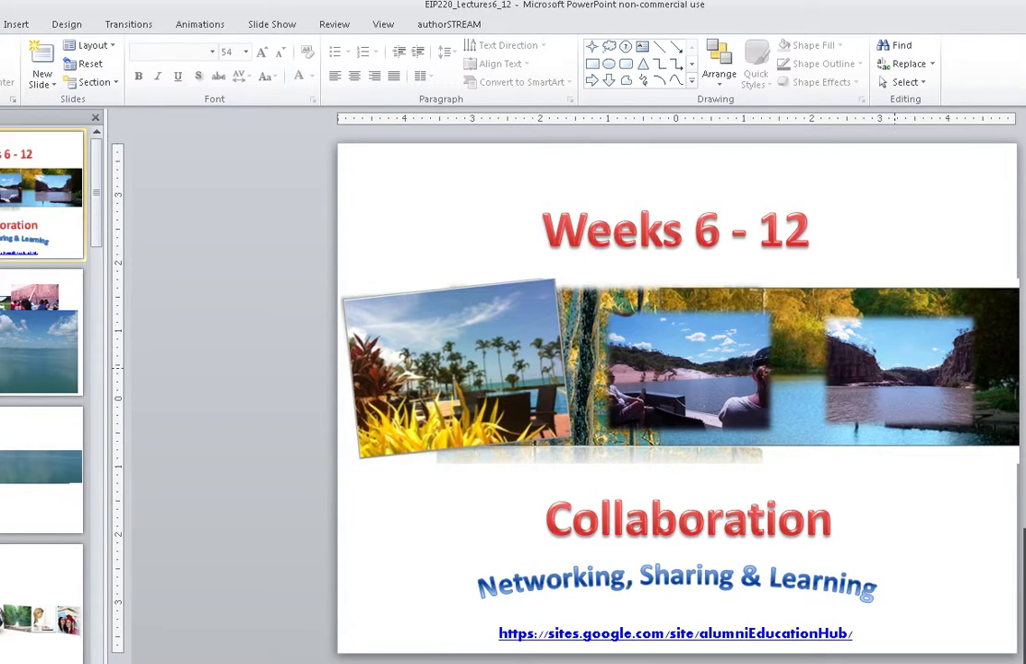
Step: Move the boat and gorge pictures off the banner to either side of the Collaboration heading, and shift the banner slightly left
click(583, 443)
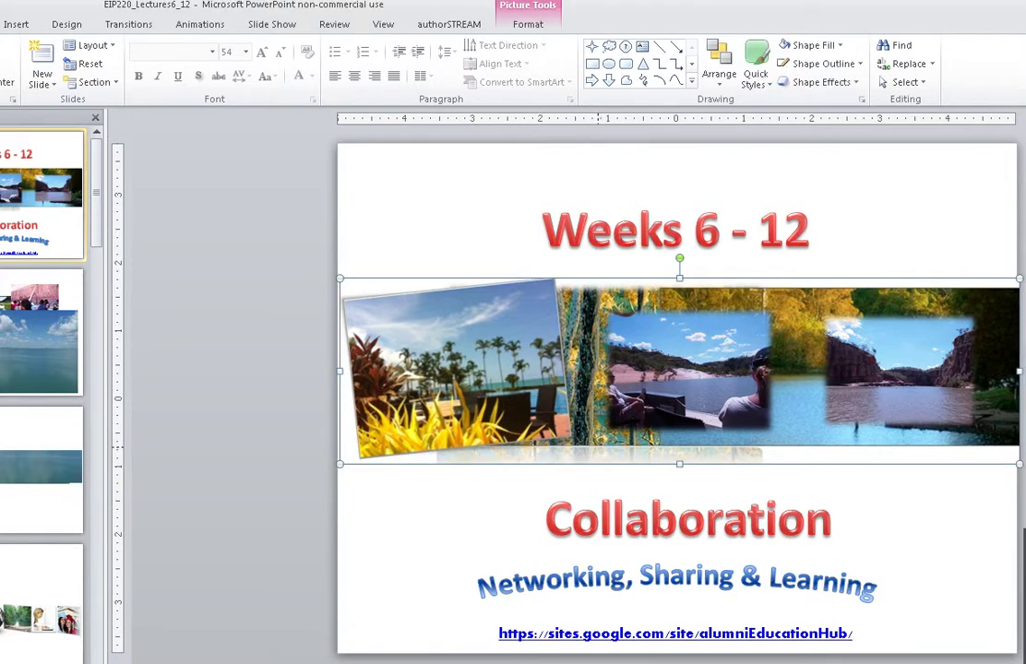
drag(687, 375, 890, 550)
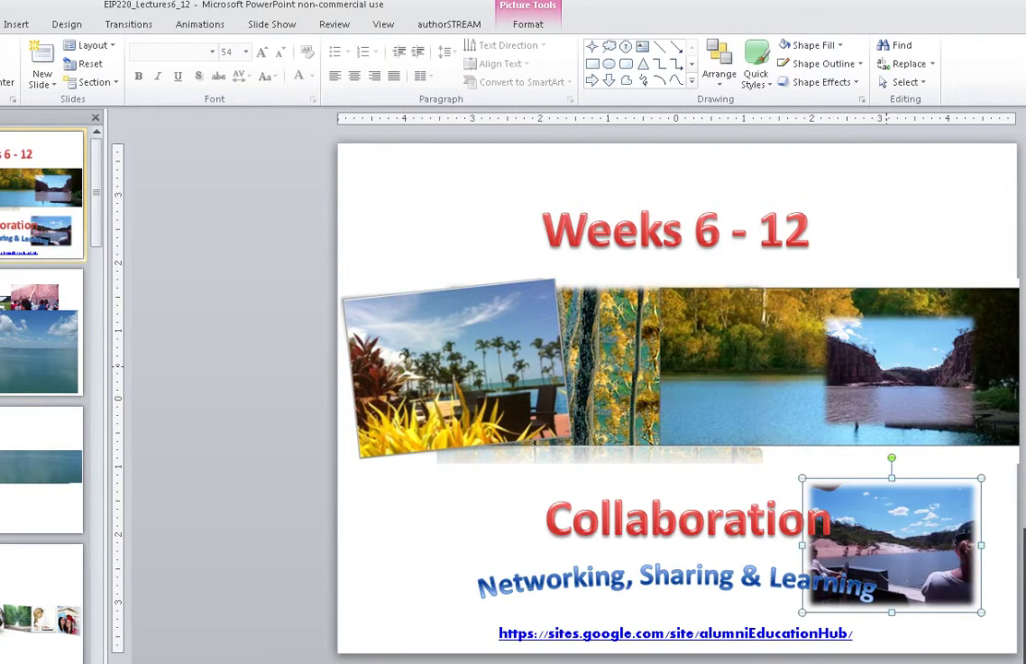
drag(904, 376, 410, 524)
click(491, 609)
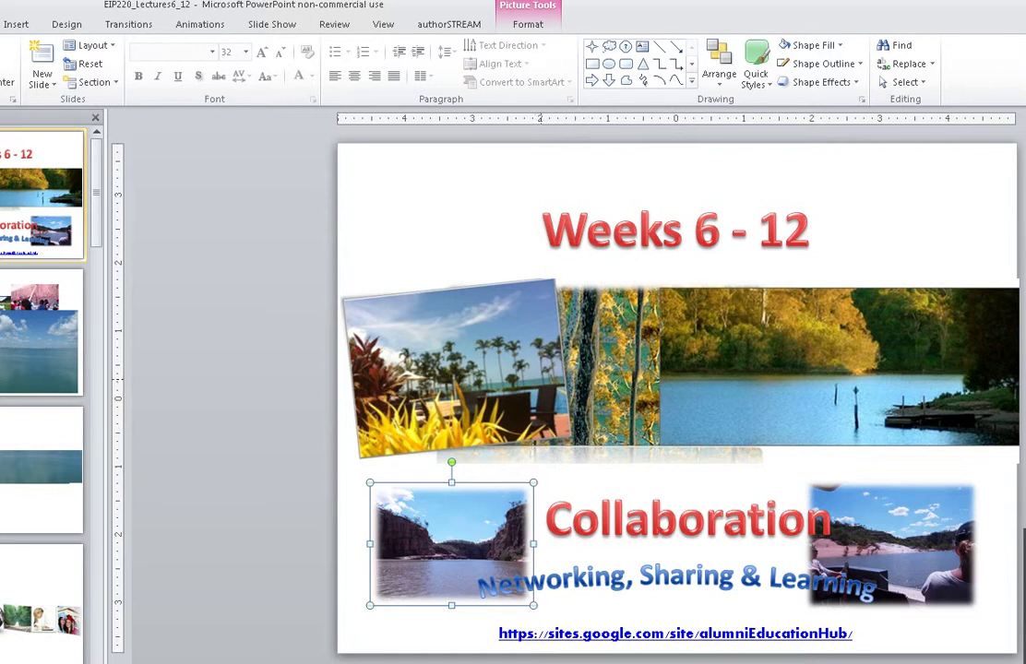
click(607, 362)
drag(612, 384, 608, 386)
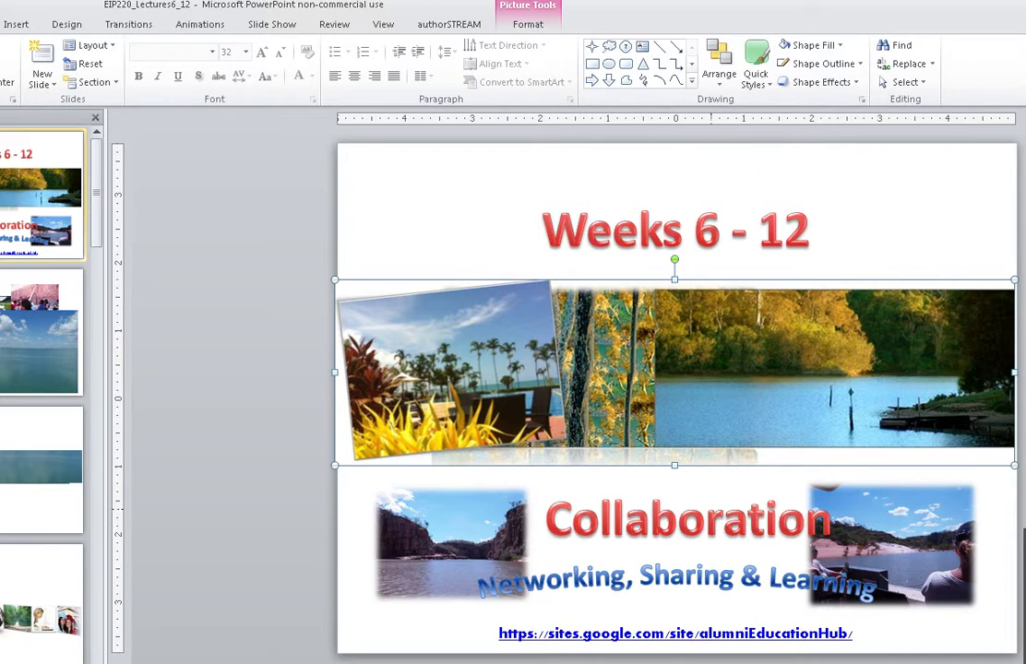
Step: Try placing the Collaboration heading over the banner and undo each move
double_click(708, 513)
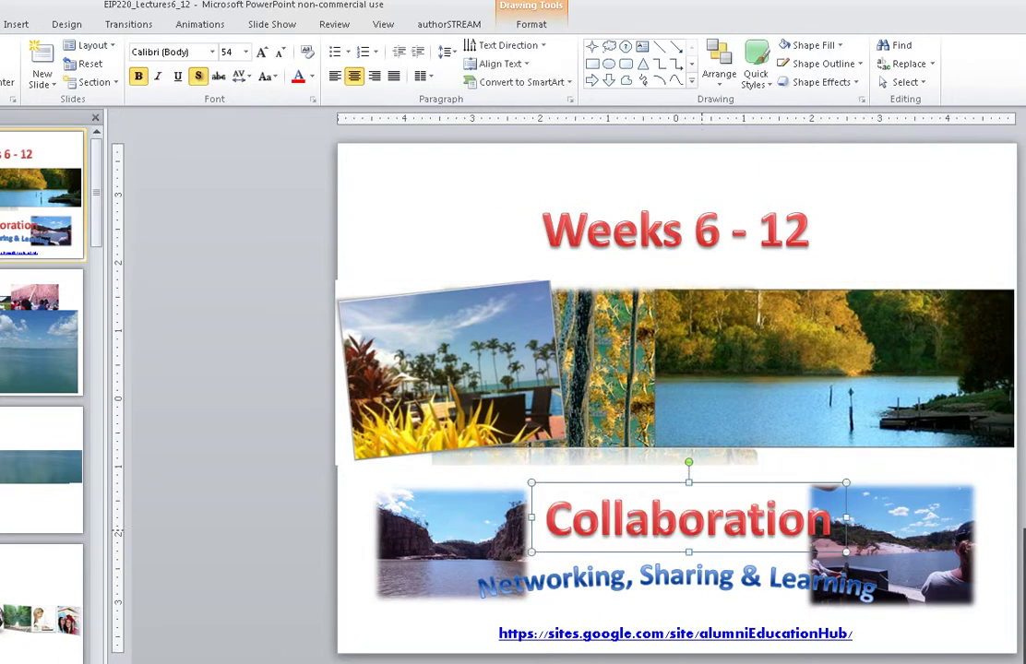
drag(670, 519, 784, 408)
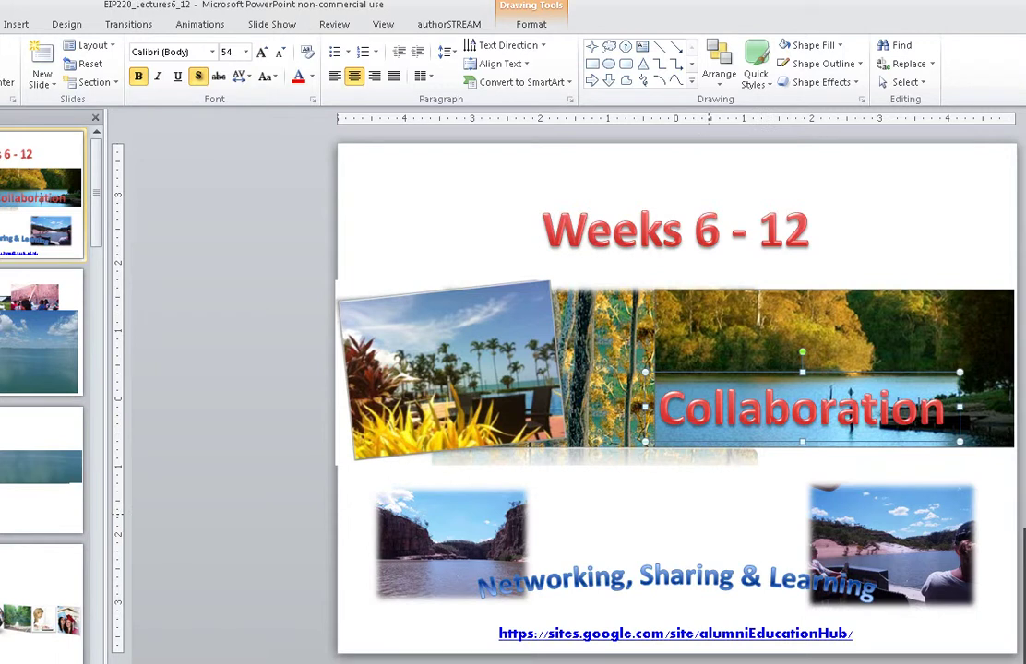
key(ctrl+z)
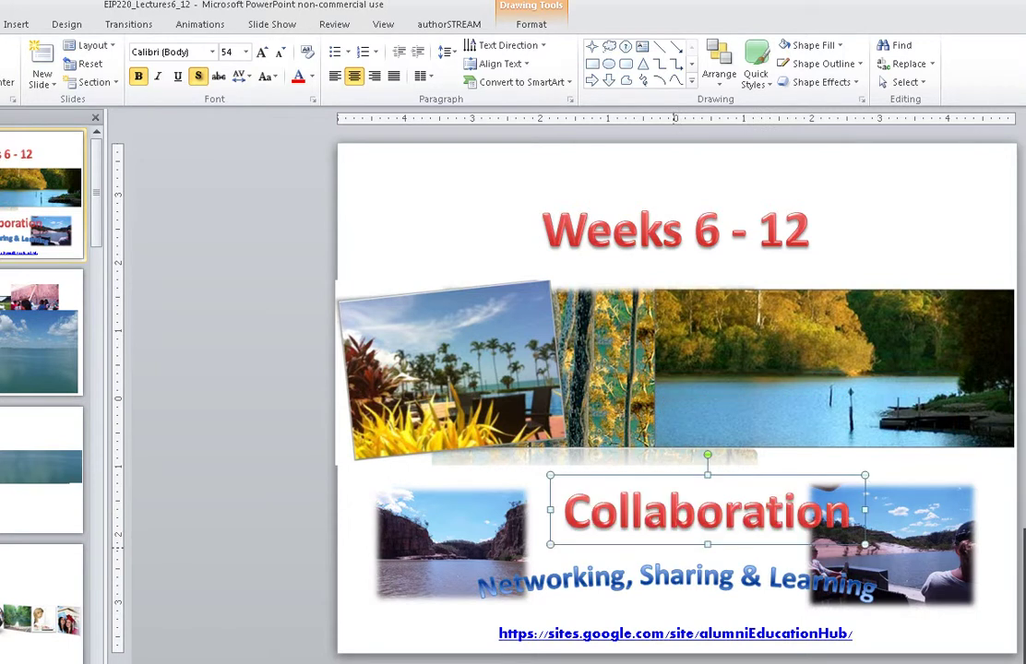
drag(669, 544, 615, 408)
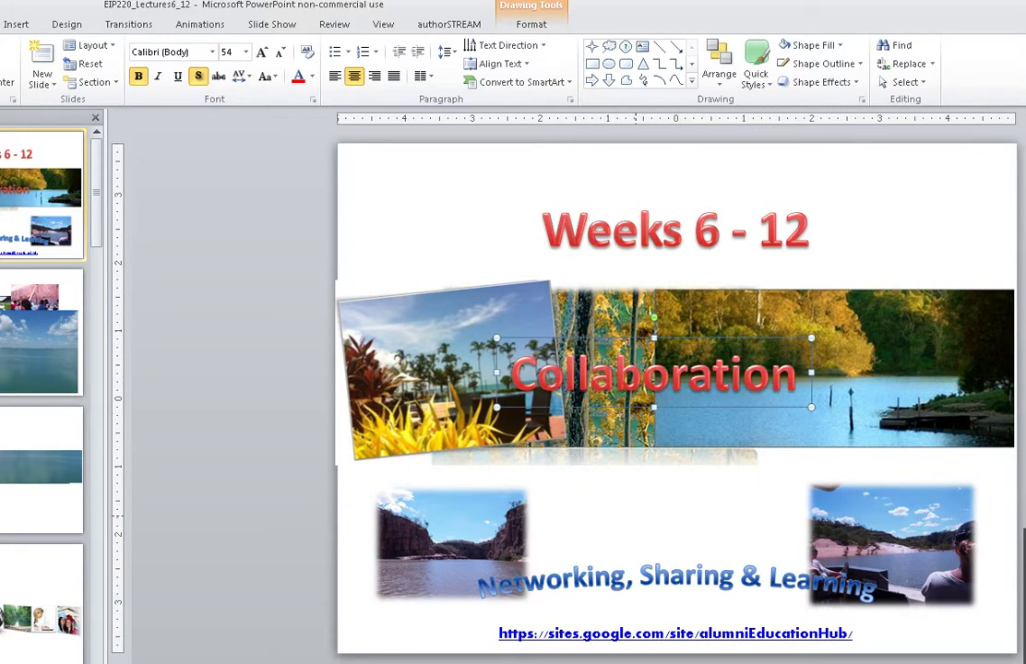
key(ctrl+z)
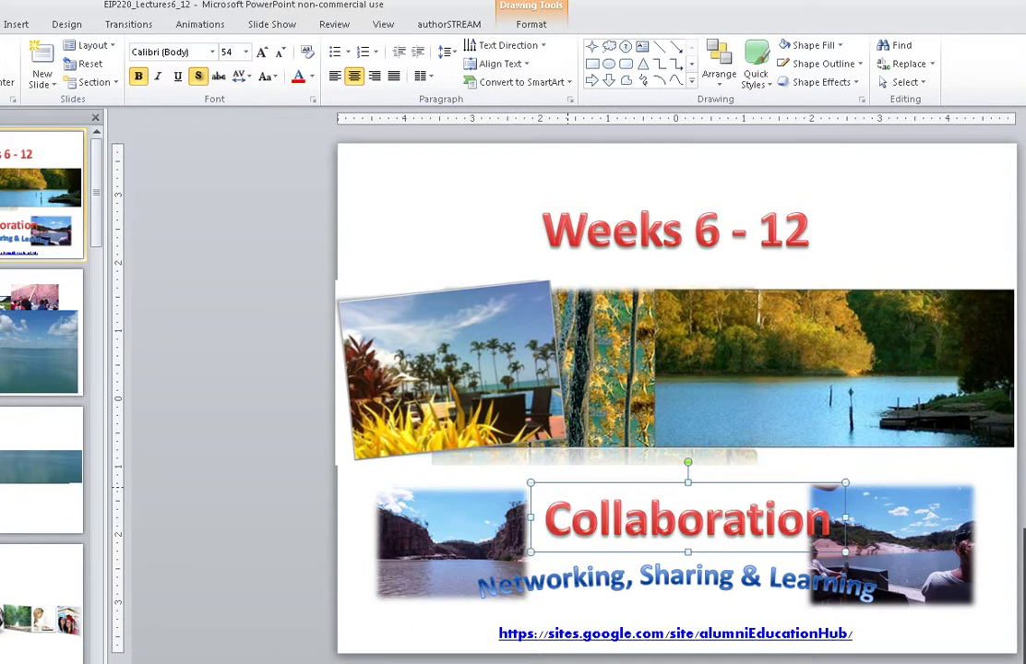
Step: Place the gorge picture over the middle of the banner, undoing the trial moves made before it
click(453, 545)
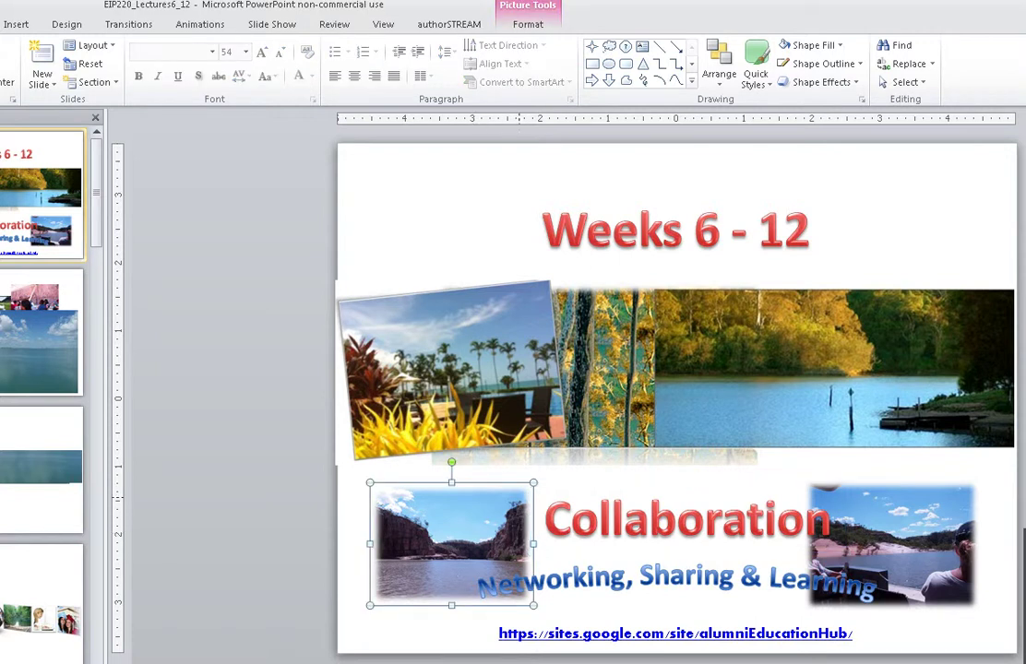
drag(453, 545, 423, 541)
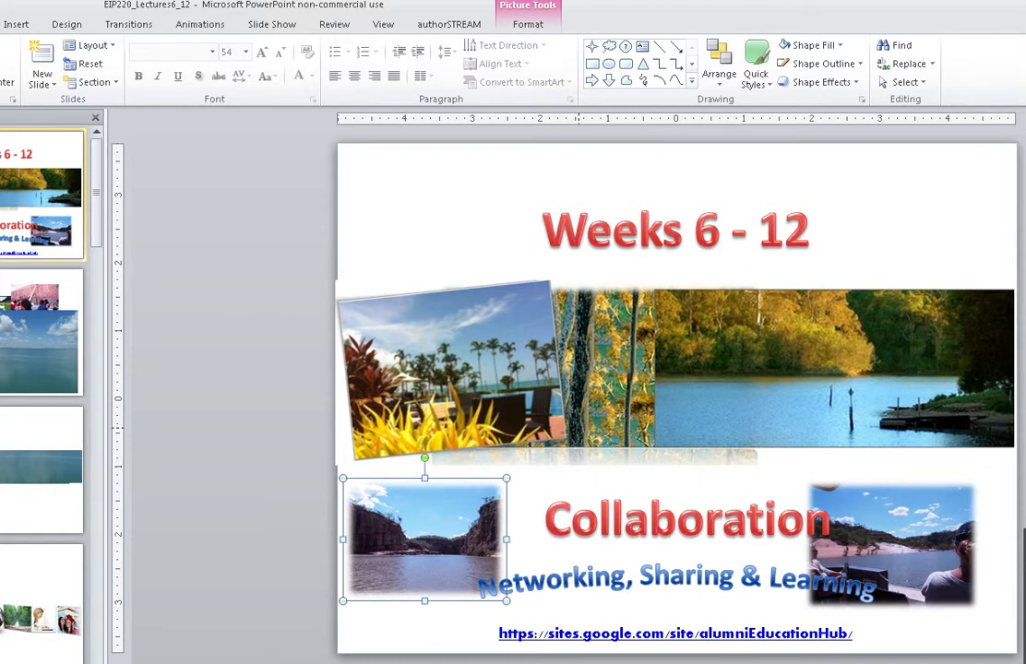
drag(484, 496, 592, 421)
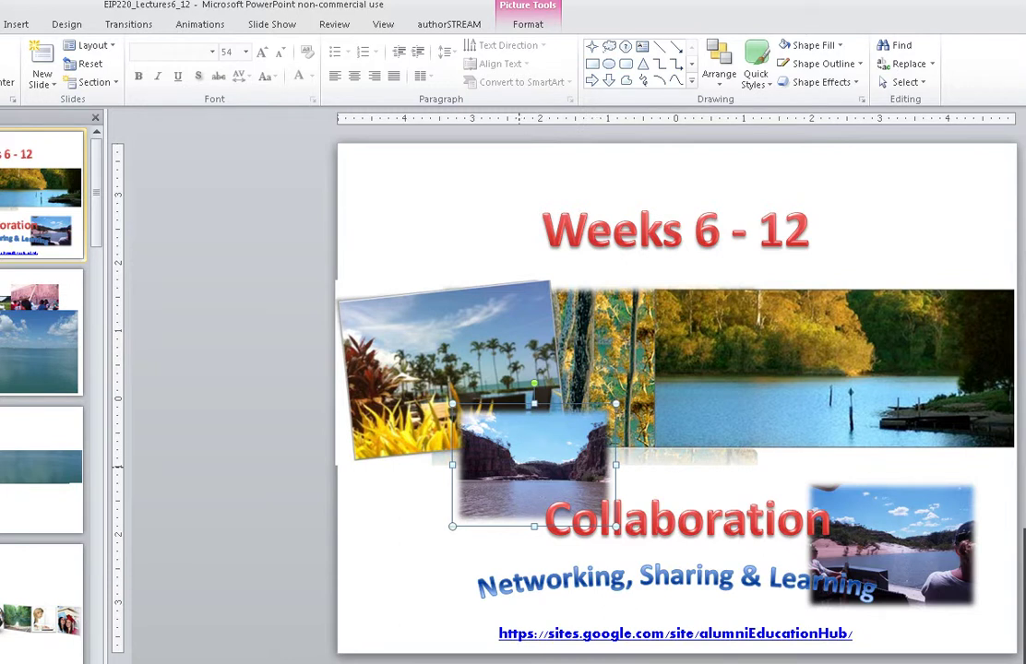
key(ctrl+z)
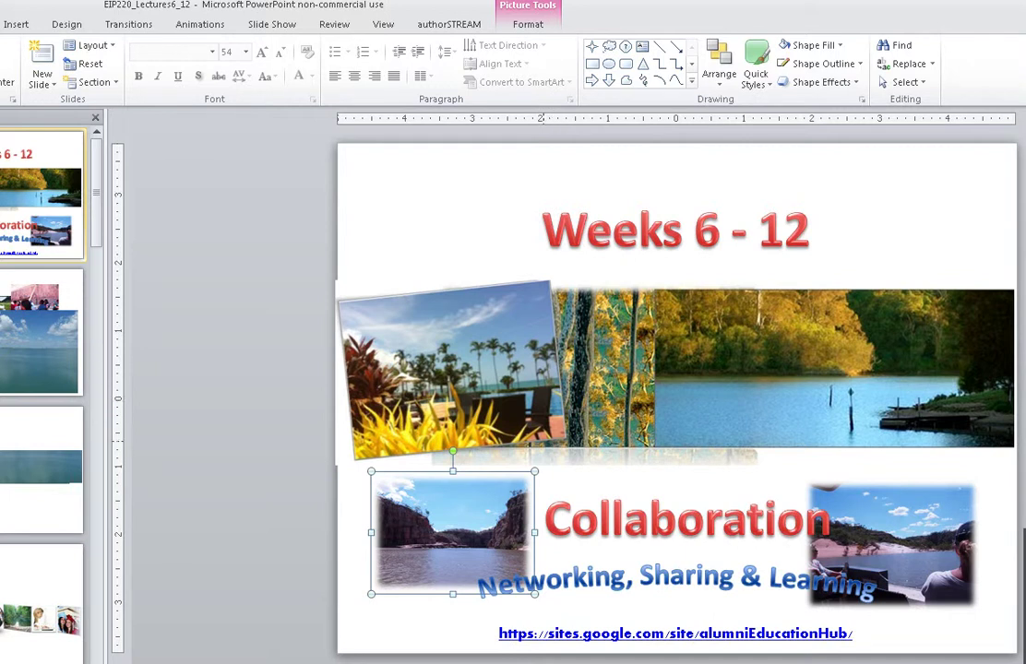
key(ctrl+z)
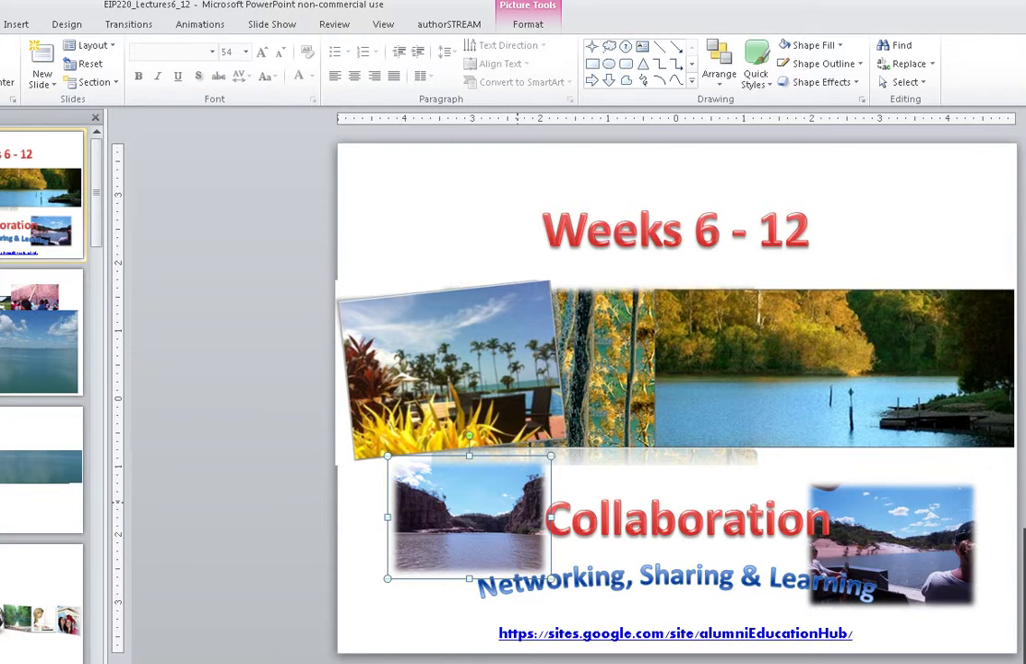
drag(480, 519, 685, 375)
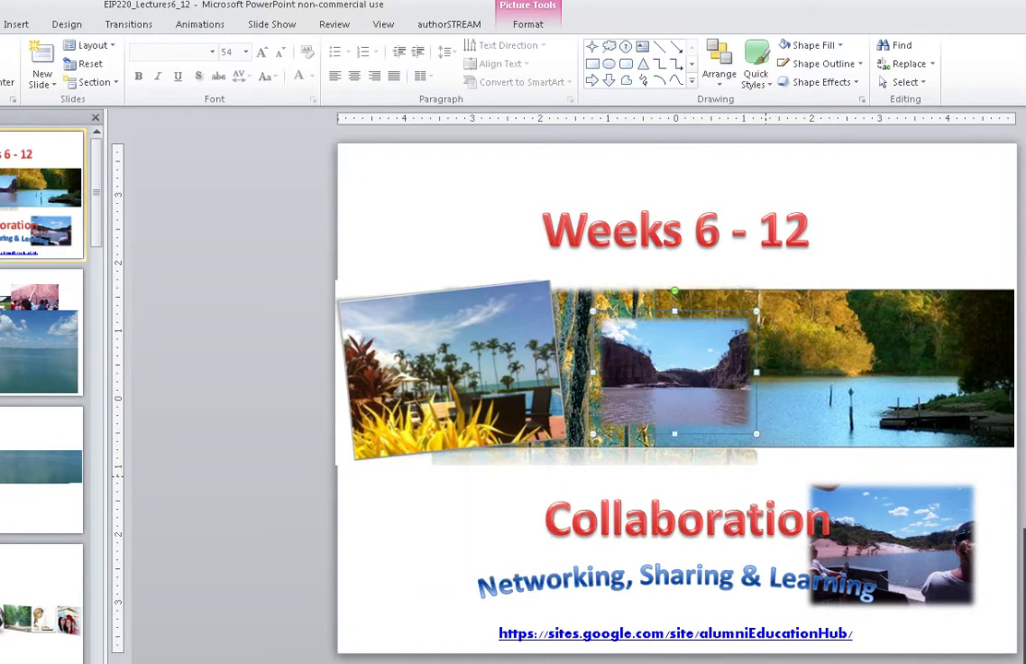
Step: Move the boat picture beside the Collaboration heading, send it to the back, and try placing it on the banner before undoing that move
click(849, 527)
drag(892, 544, 468, 554)
right_click(429, 534)
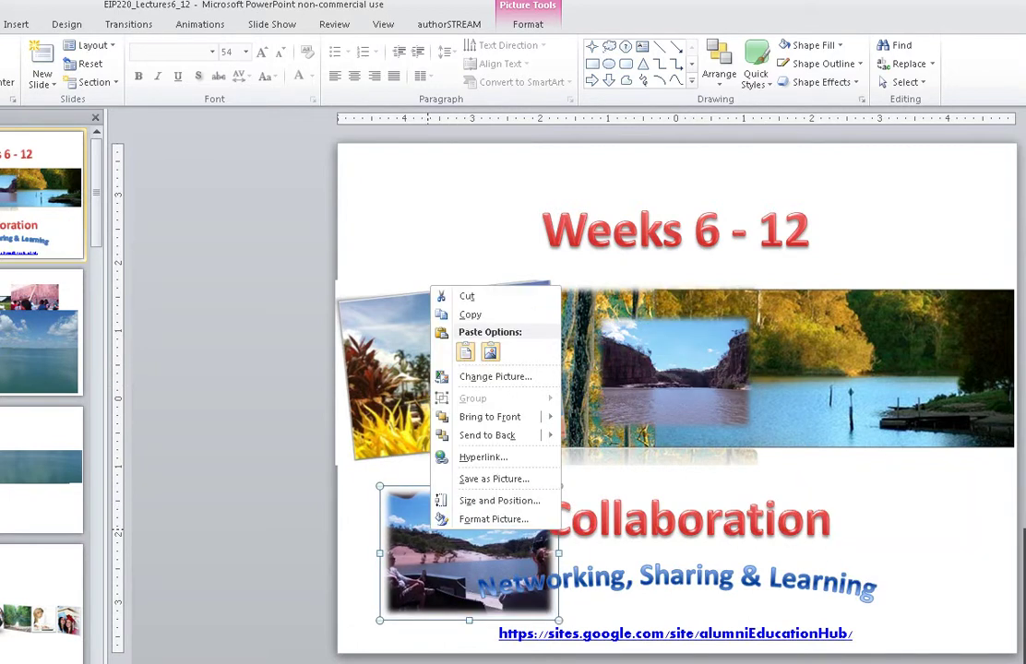
click(506, 437)
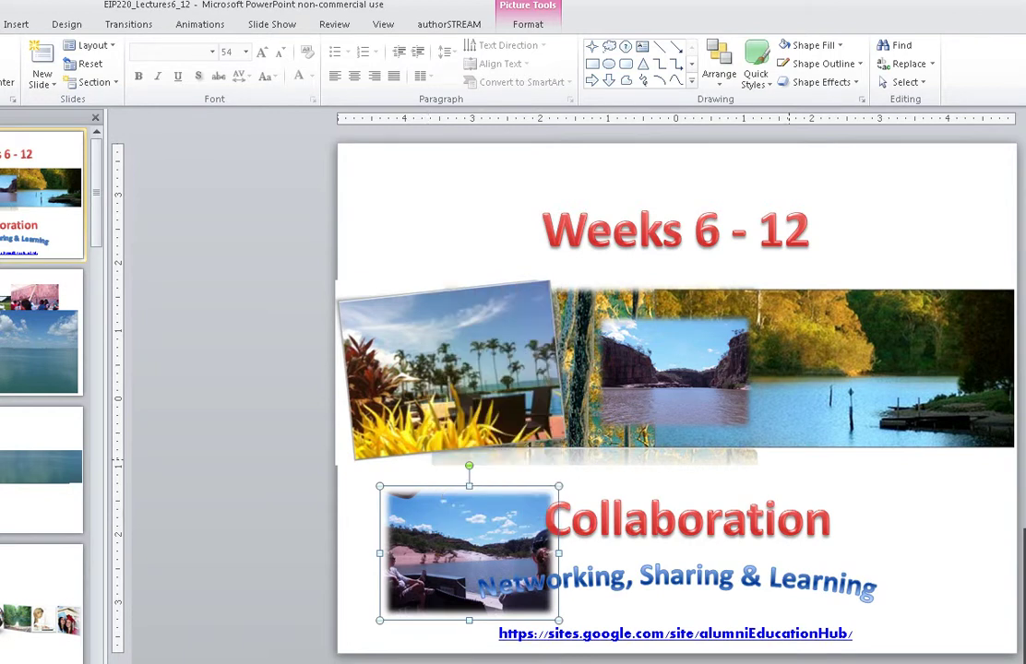
drag(478, 563, 842, 387)
key(ctrl+z)
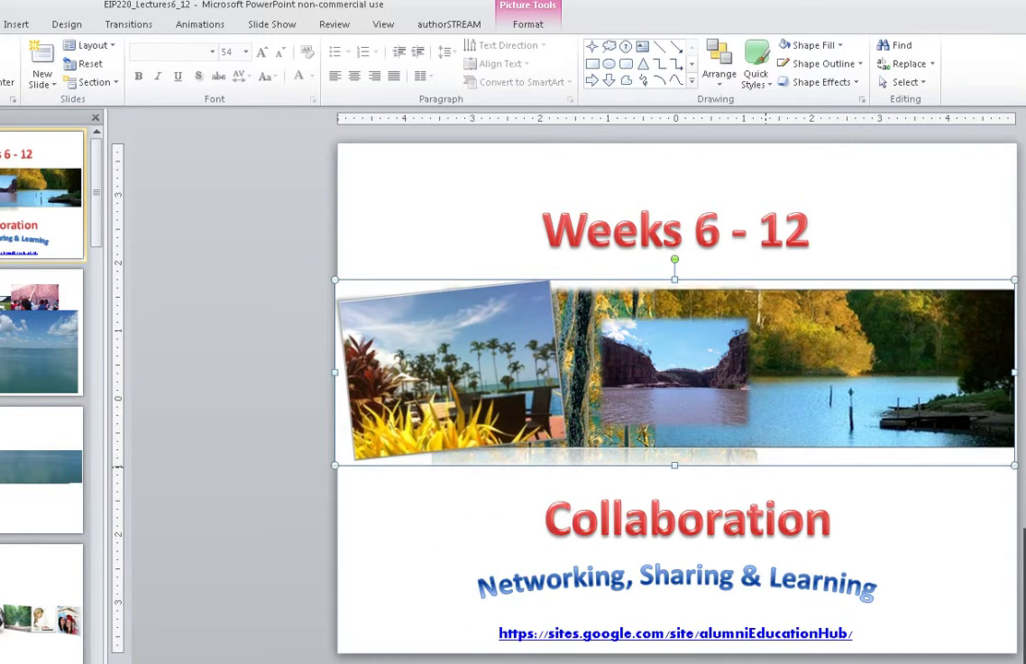
key(ctrl+z)
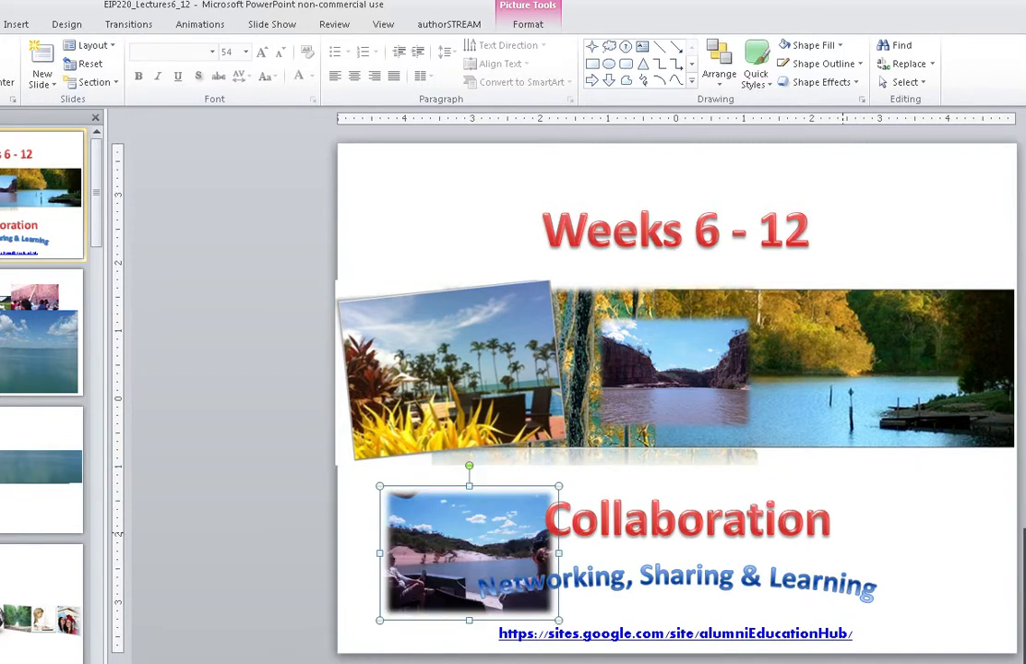
Step: Move the boat picture to the right end of the Collaboration heading and bring it to the front
drag(432, 561, 849, 540)
right_click(891, 496)
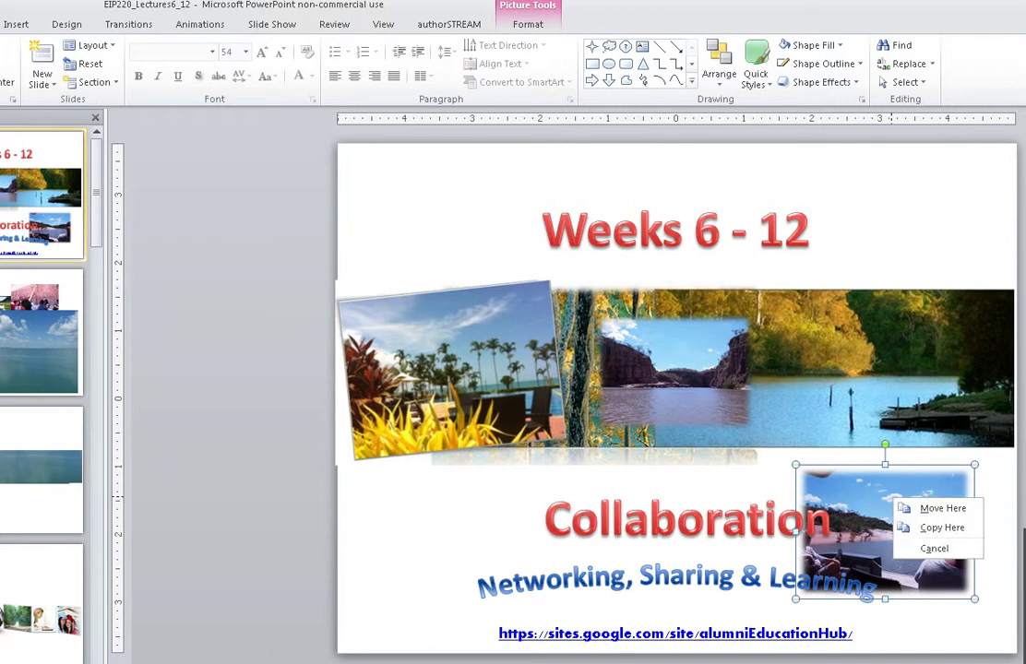
click(867, 509)
right_click(868, 508)
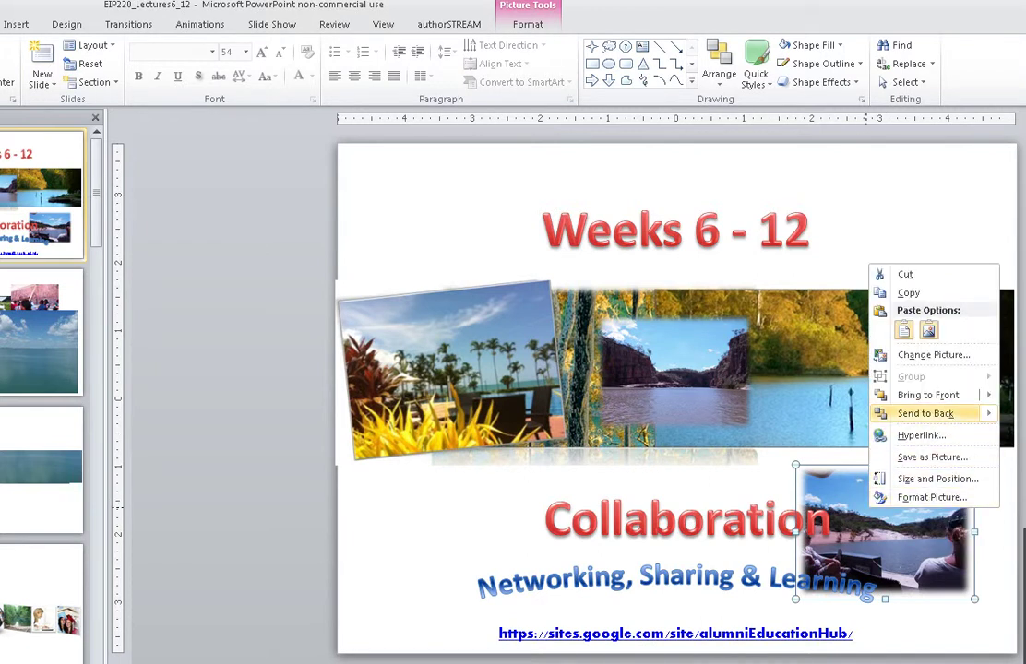
mouse_move(927, 395)
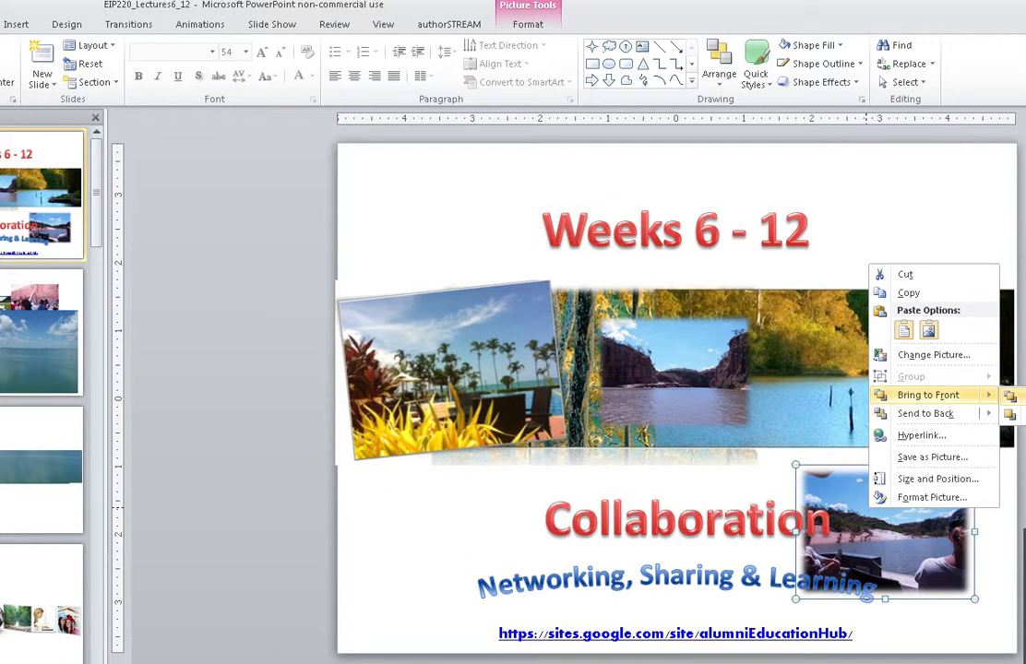
click(1013, 395)
Step: Place the boat picture over the right part of the banner, beside the gorge picture
drag(900, 517, 925, 587)
click(903, 487)
double_click(923, 569)
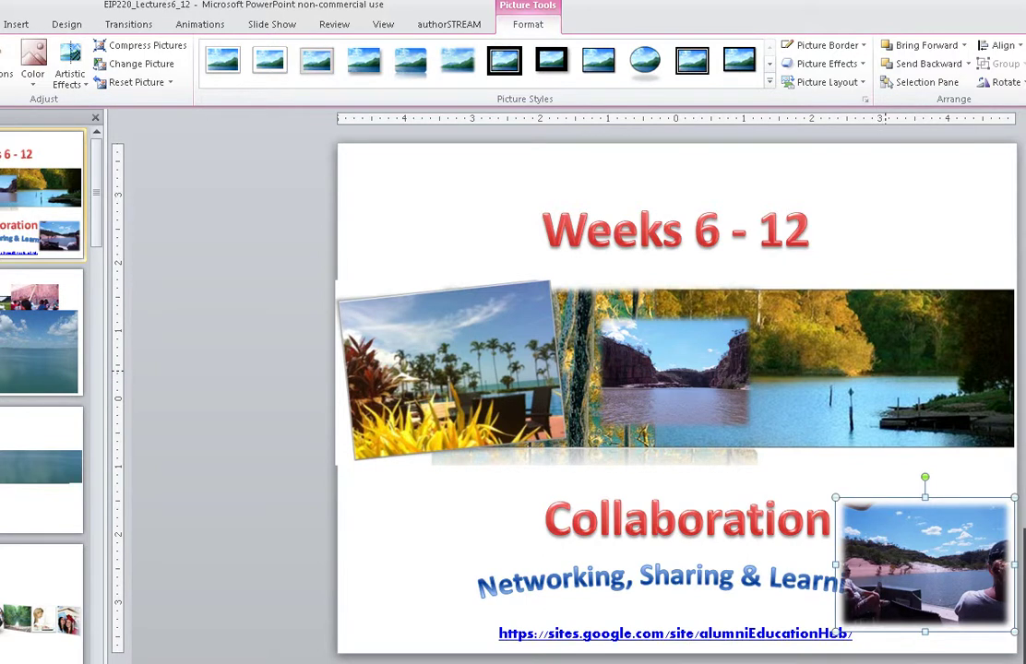
drag(918, 558, 884, 371)
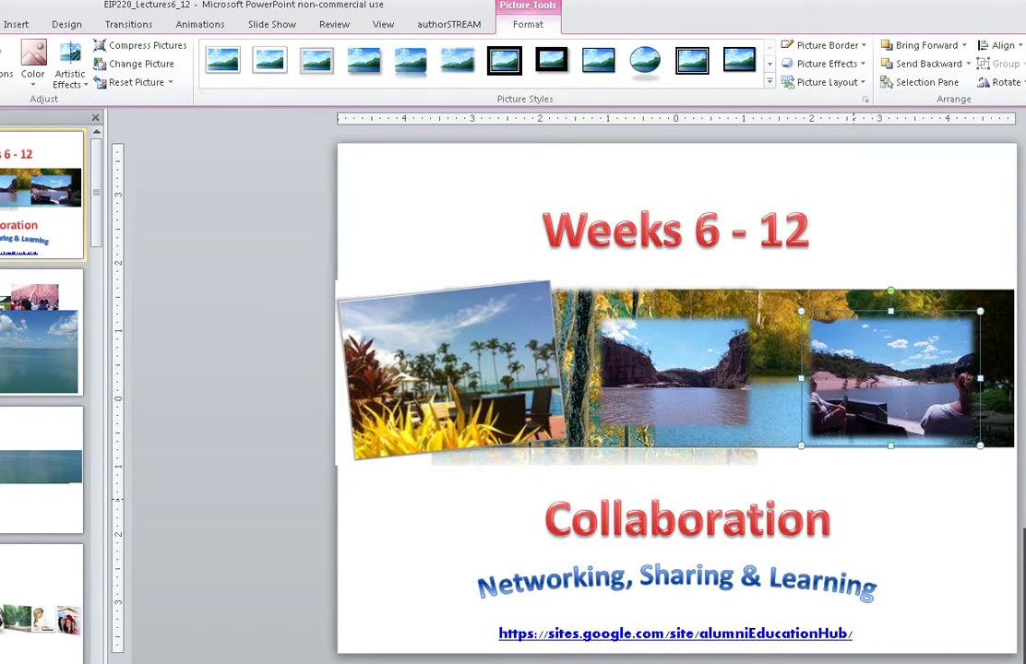
drag(838, 405, 832, 404)
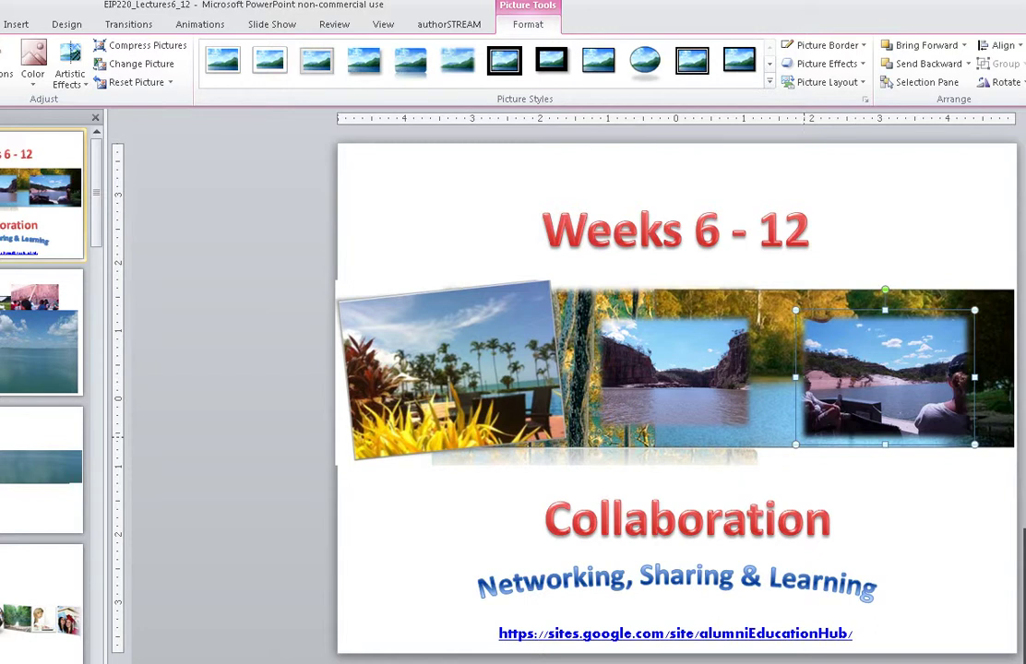
Step: Nudge the gorge picture slightly to the right on the banner
click(717, 399)
drag(683, 393, 686, 392)
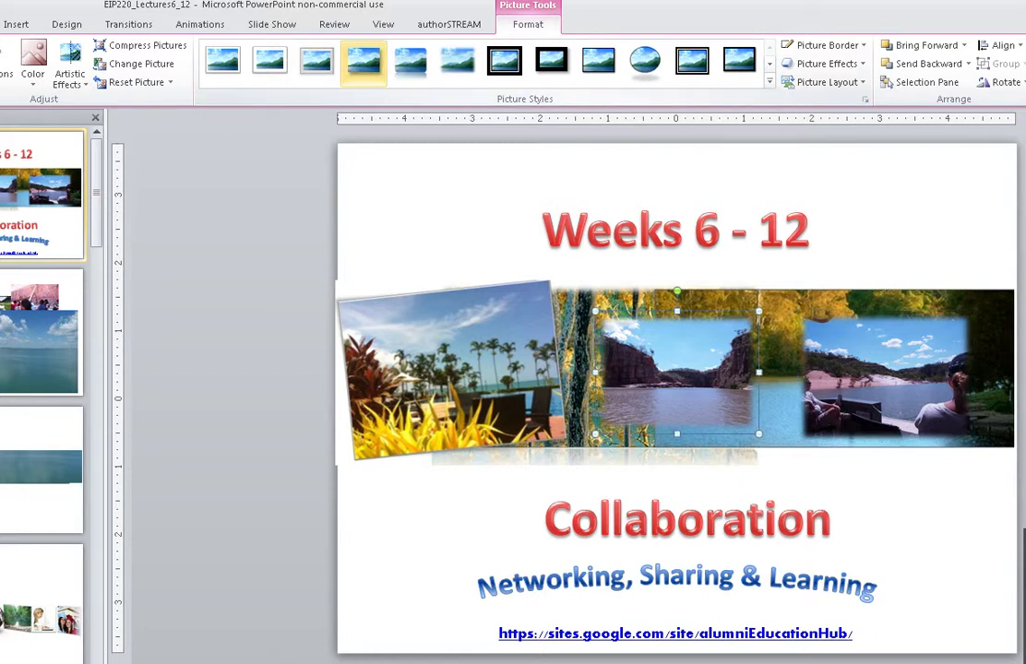
Step: Apply the Reflected Bevel, White picture style to the boat picture
click(1, 25)
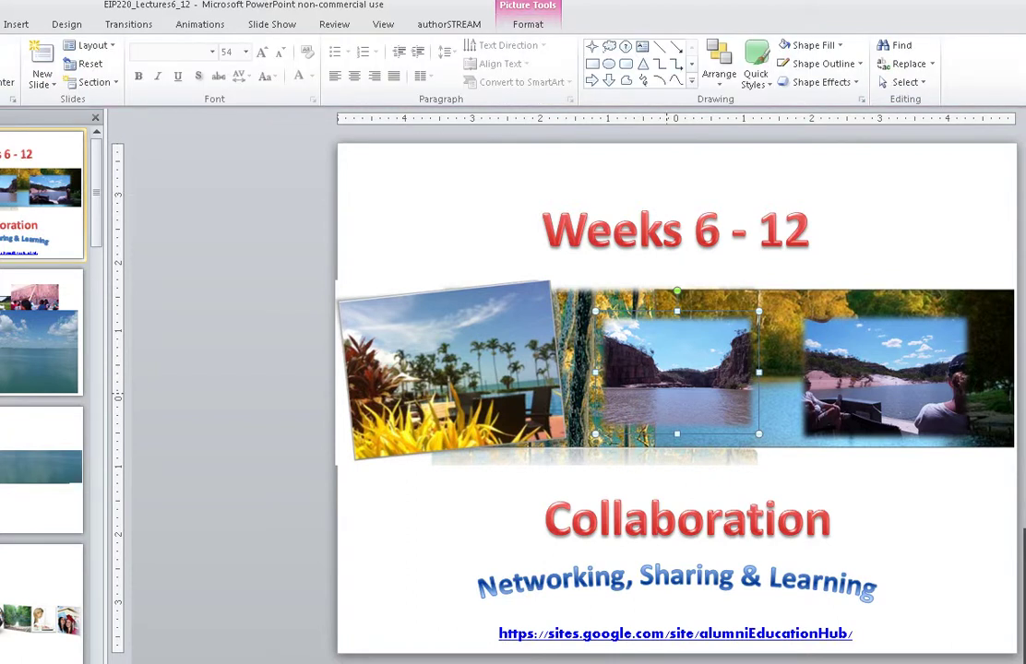
double_click(847, 381)
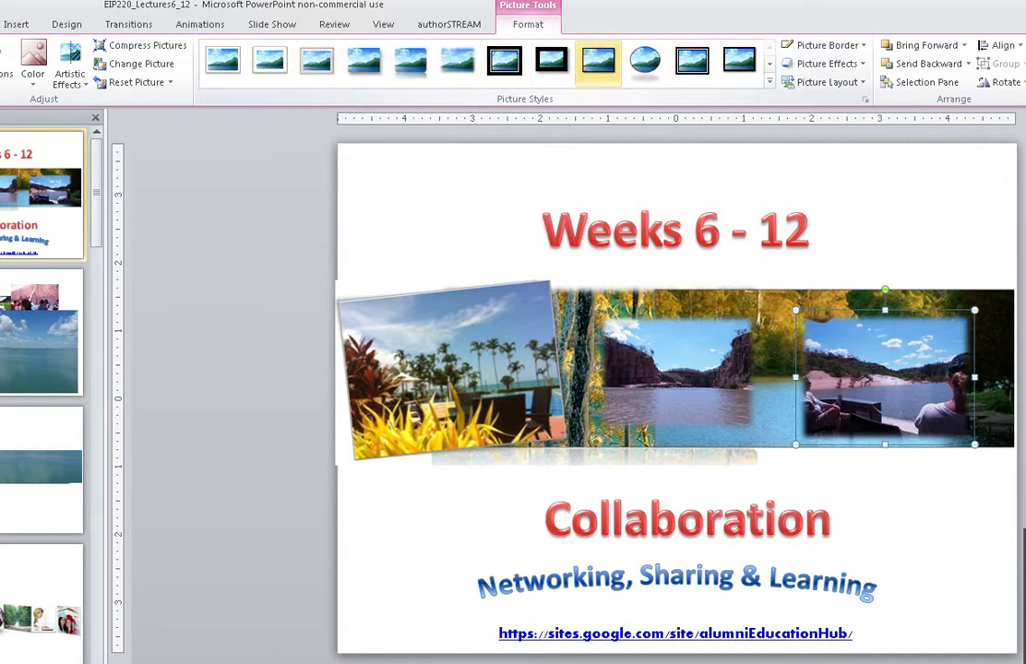
click(769, 82)
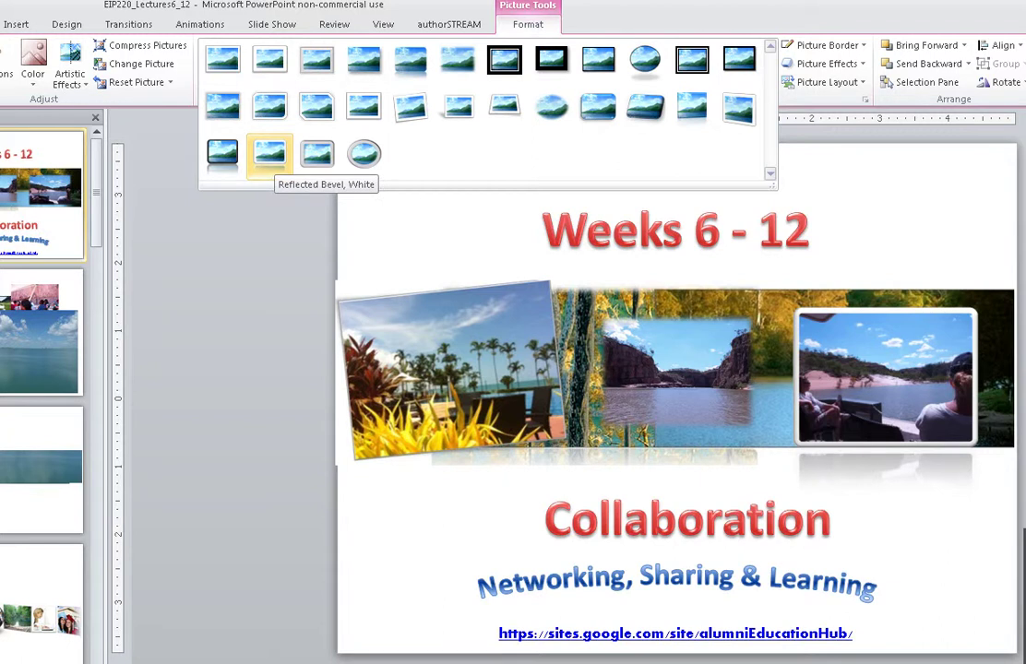
click(269, 152)
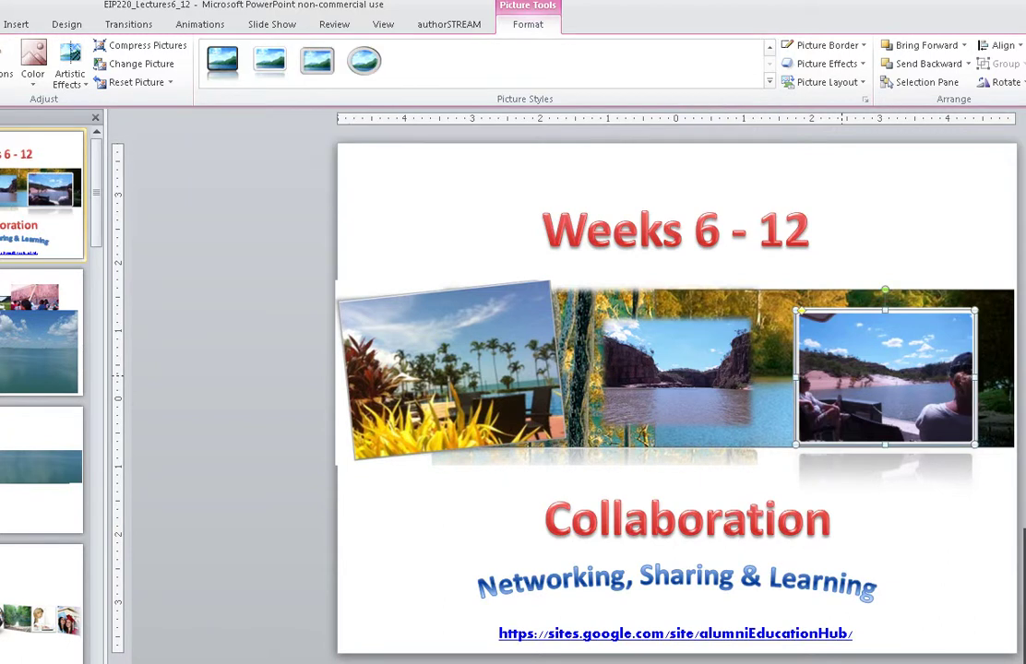
Step: Raise the boat picture slightly and shift the gorge picture a little to the right on the banner
drag(847, 361, 847, 352)
click(684, 365)
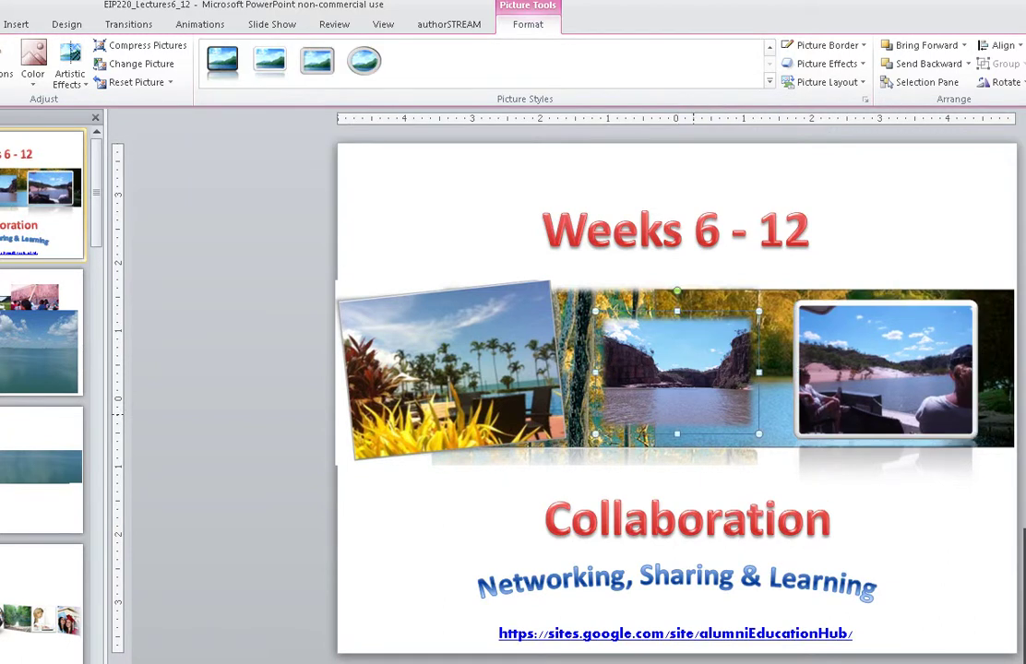
mouse_move(684, 365)
mouse_down()
mouse_move(695, 391)
mouse_move(695, 355)
mouse_move(703, 367)
mouse_up()
Step: Change the boat picture's style to the soft-edged rectangle and deselect it
click(864, 380)
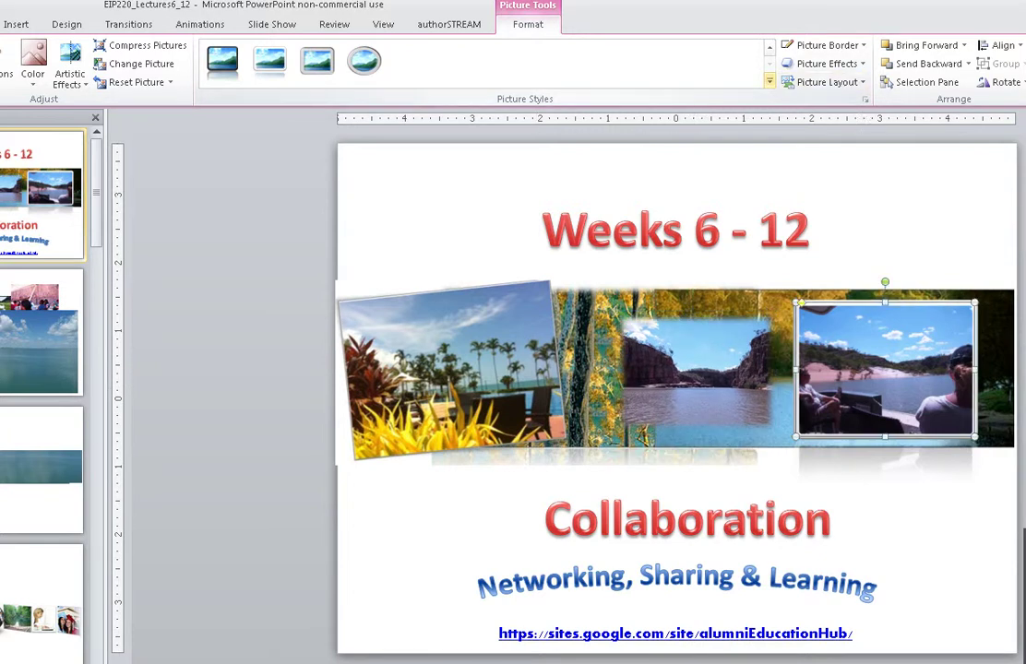
click(770, 82)
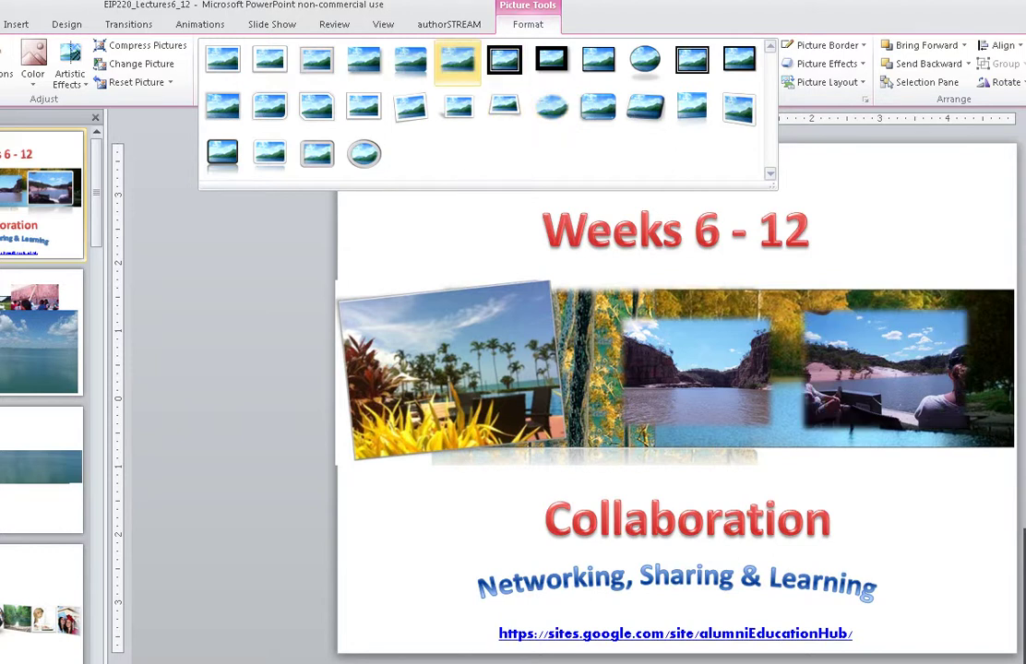
click(457, 60)
key(Escape)
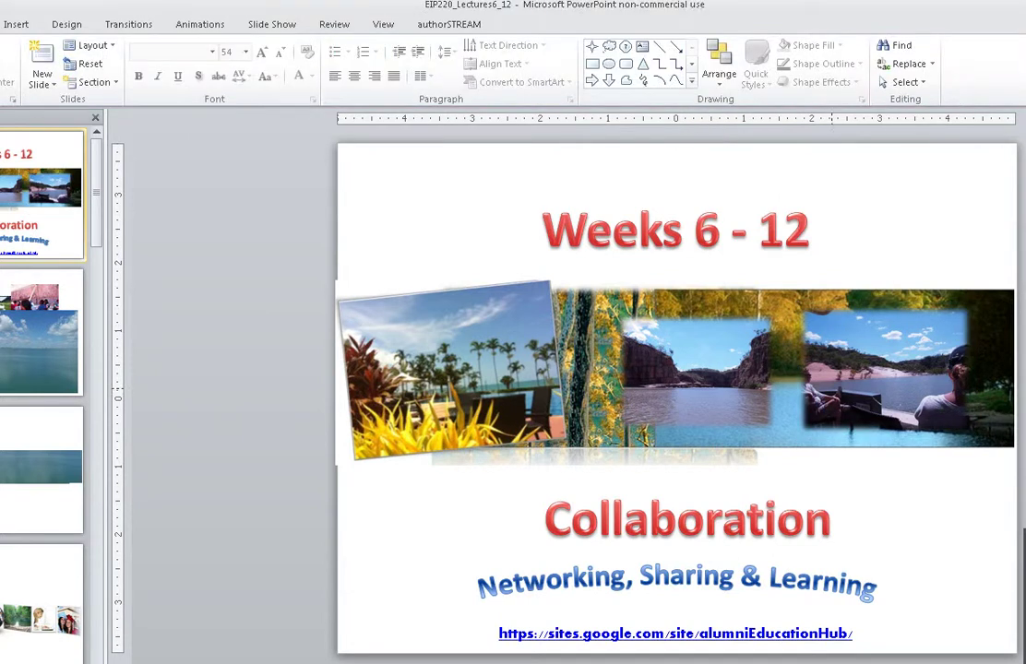
Step: Lower the boat picture slightly on the banner and select the gorge picture
click(852, 395)
drag(853, 396, 853, 399)
click(882, 507)
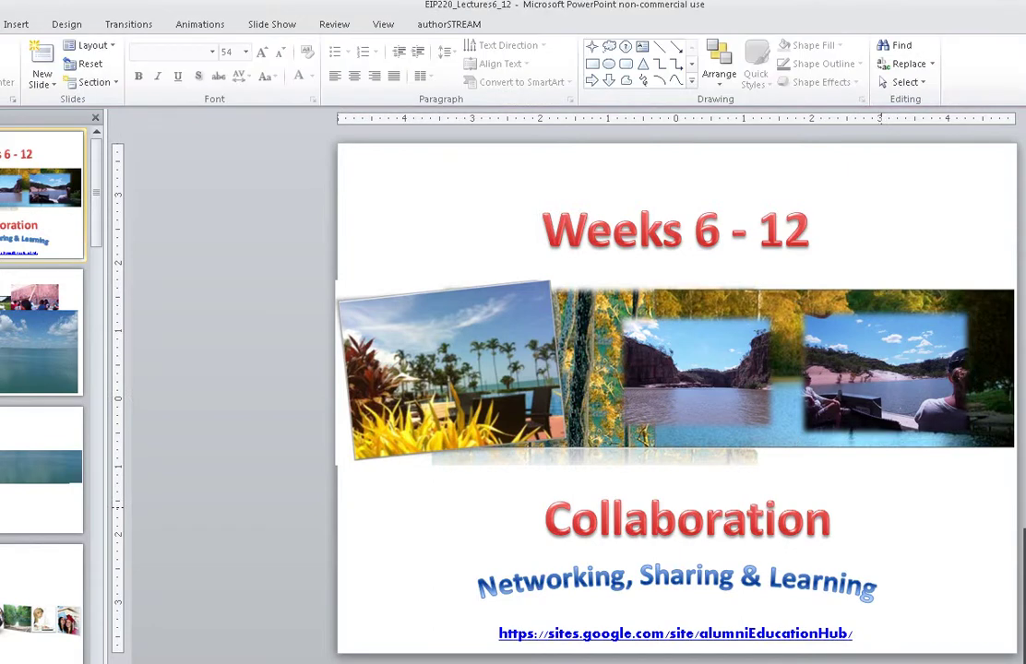
click(722, 355)
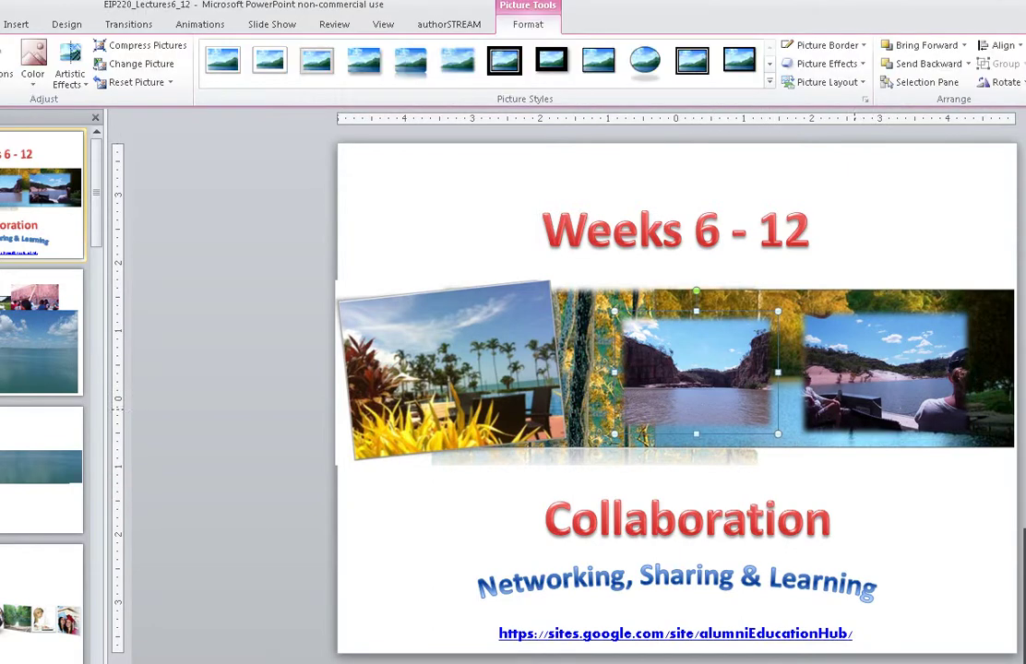